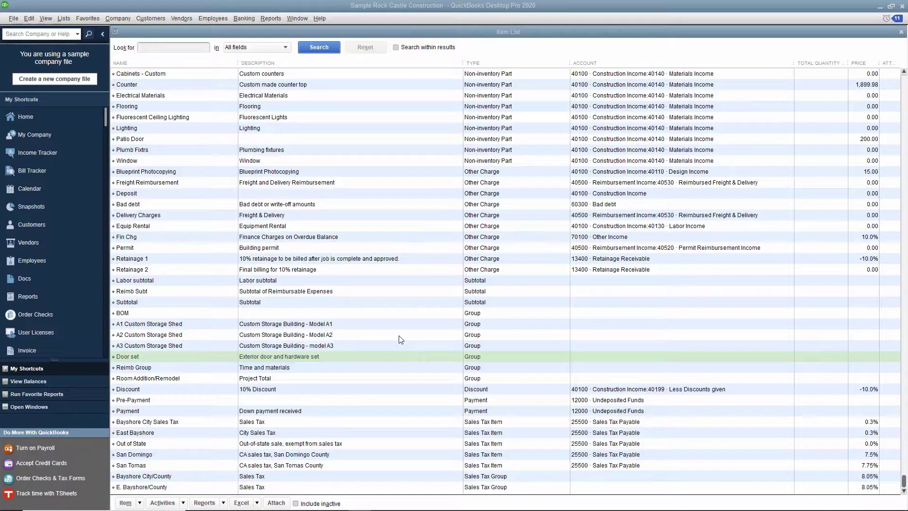
Start a new item from the Item menu and set its type to Group.
left_click(398, 336)
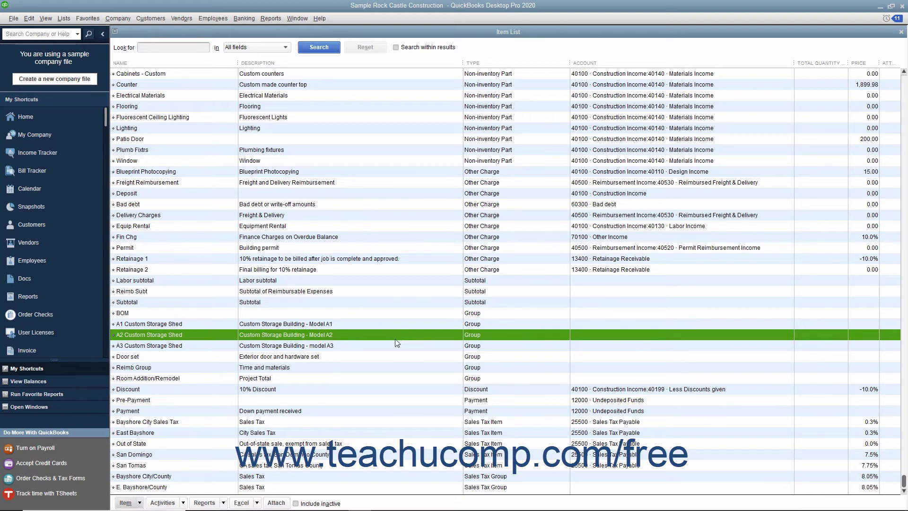
left_click(140, 503)
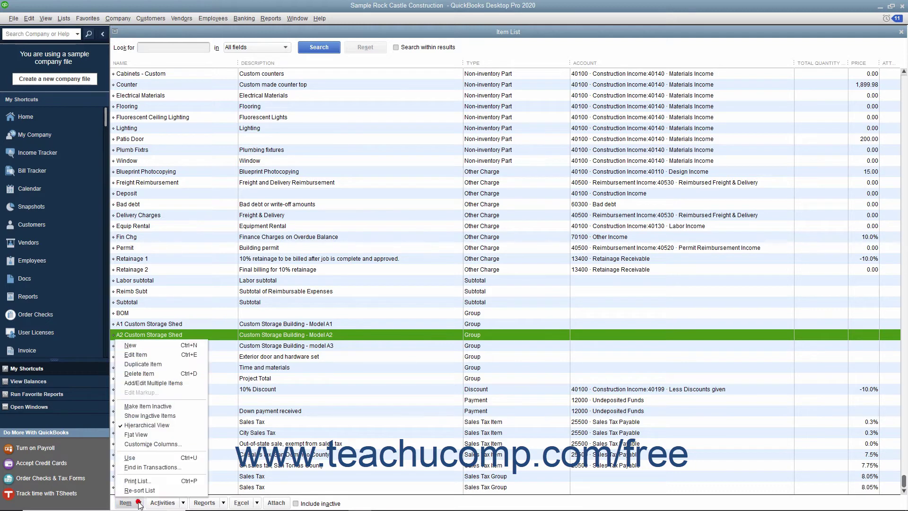
left_click(171, 348)
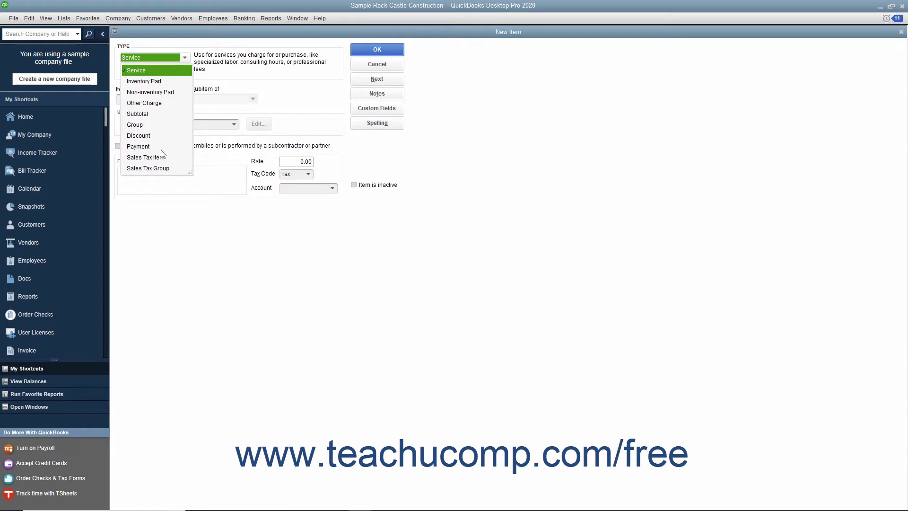
left_click(153, 126)
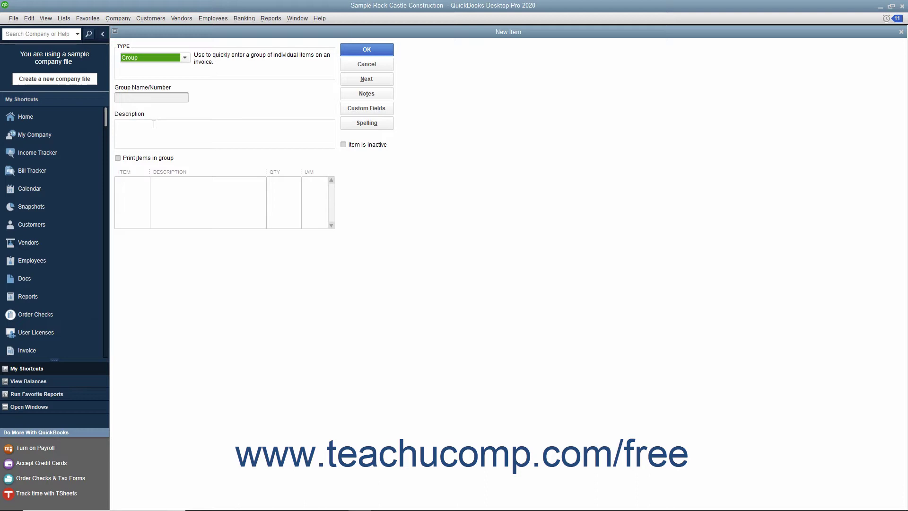
Enter 'Electrical work' as both the group name and its description.
left_click(155, 96)
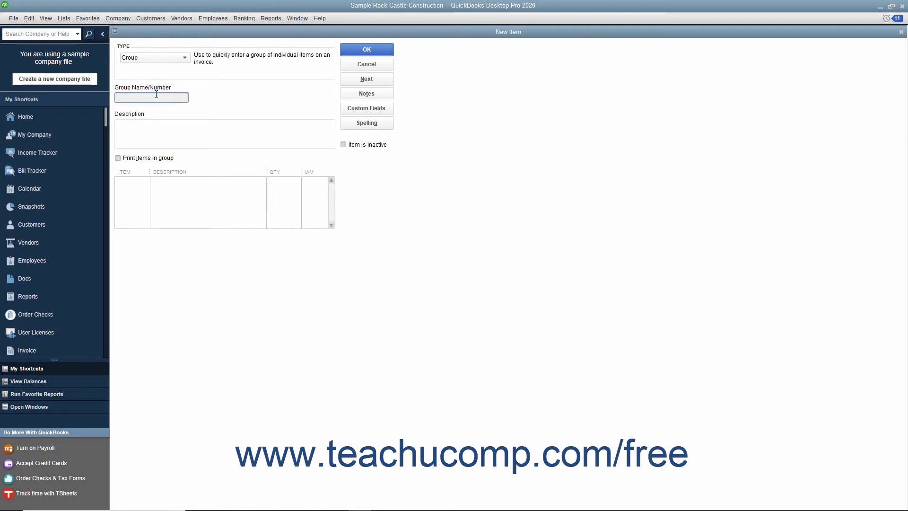
type("Electrical work")
left_click(154, 131)
type("E")
type("lectrical work")
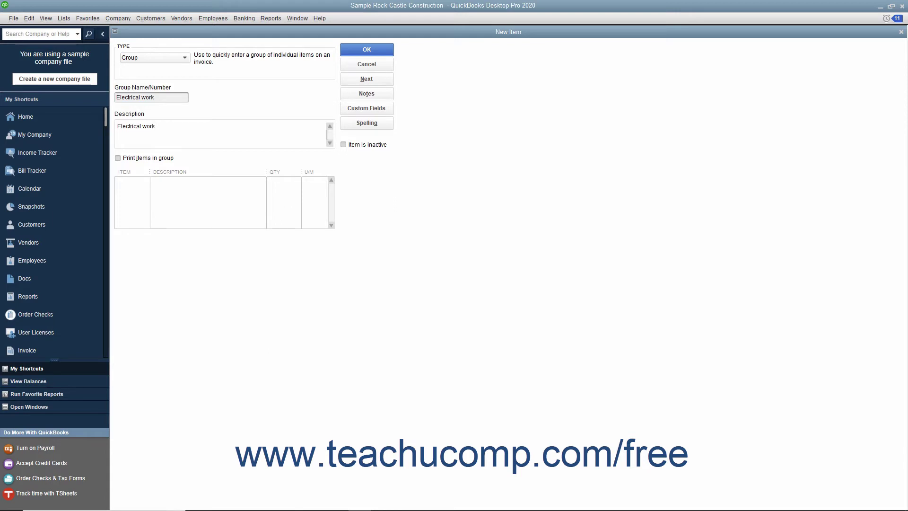
Add Subs:Electrical to the first row of the group's item table.
left_click(133, 182)
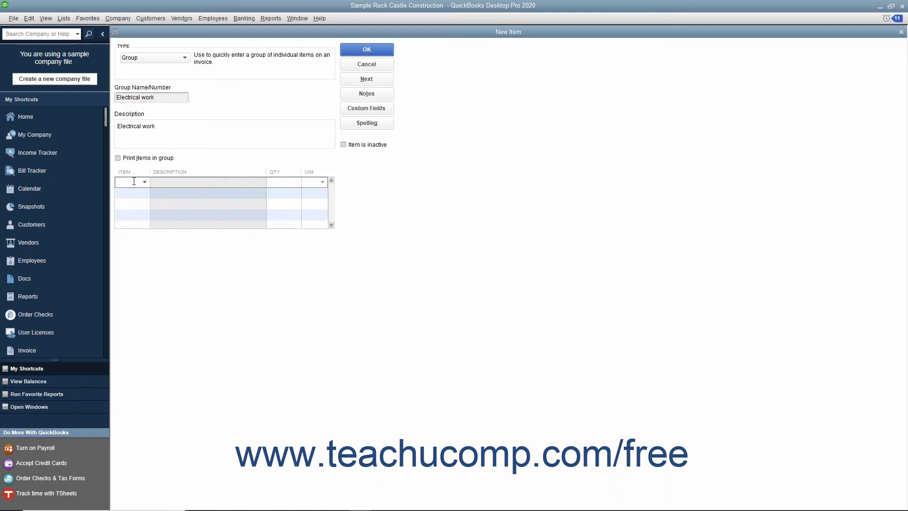
left_click(145, 182)
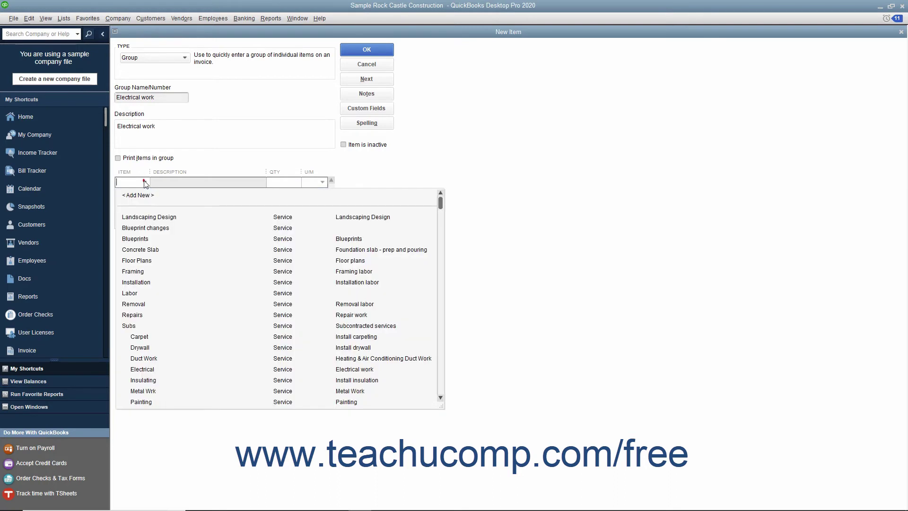
left_click(152, 369)
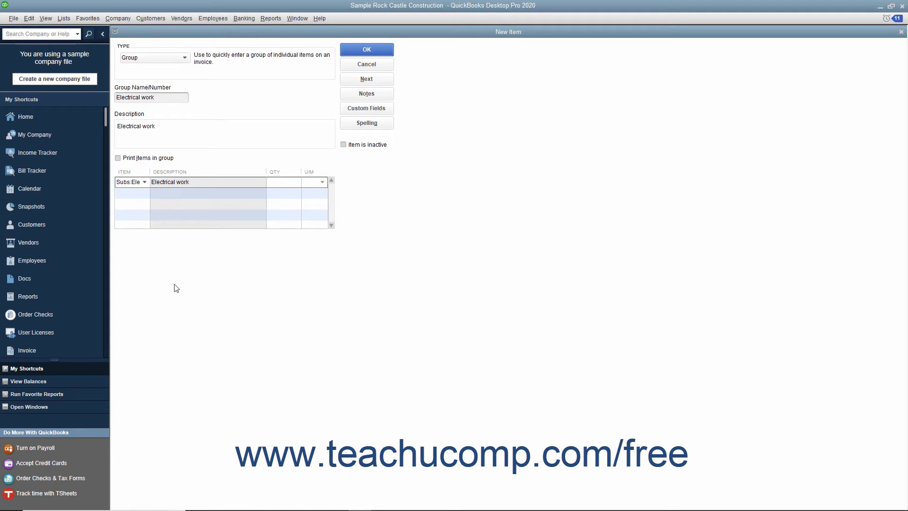
left_click(295, 182)
Add Electrical Materials to the second row of the group's item table.
left_click(138, 192)
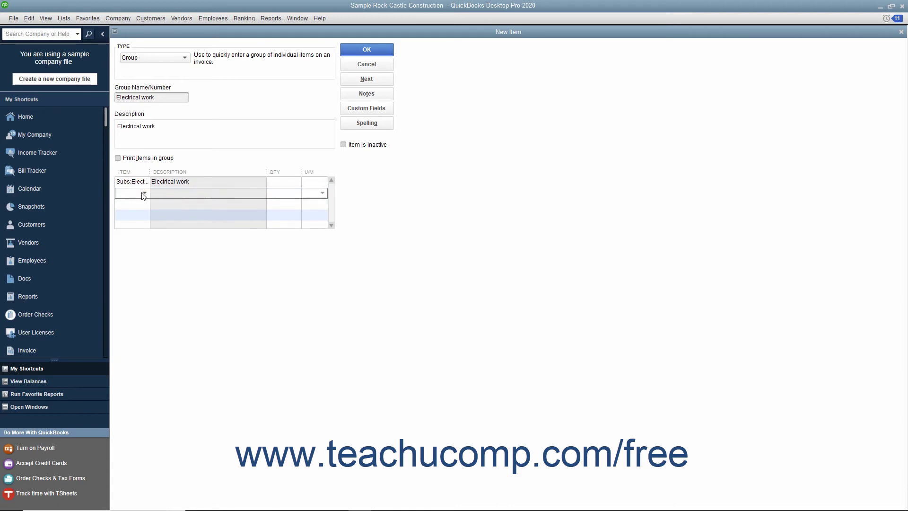
left_click(145, 193)
scroll(182, 276, "down", 1)
scroll(170, 341, "down", 15)
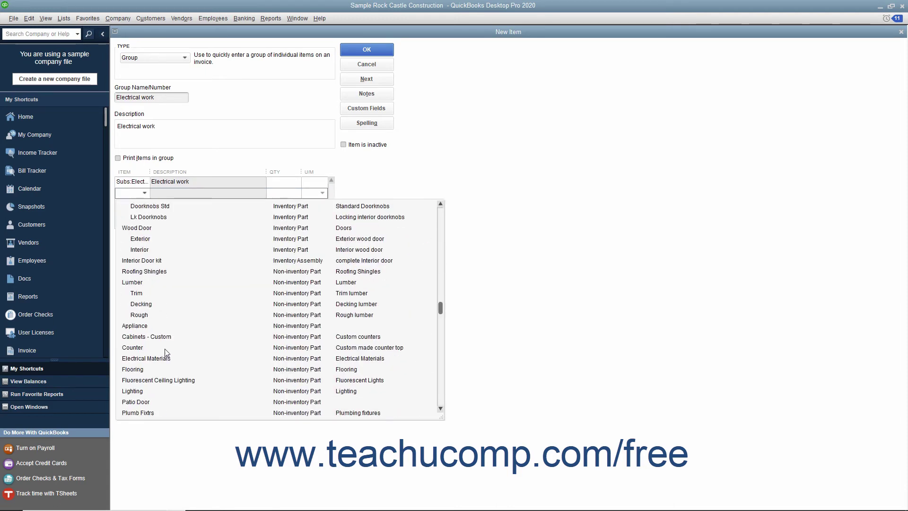
left_click(167, 361)
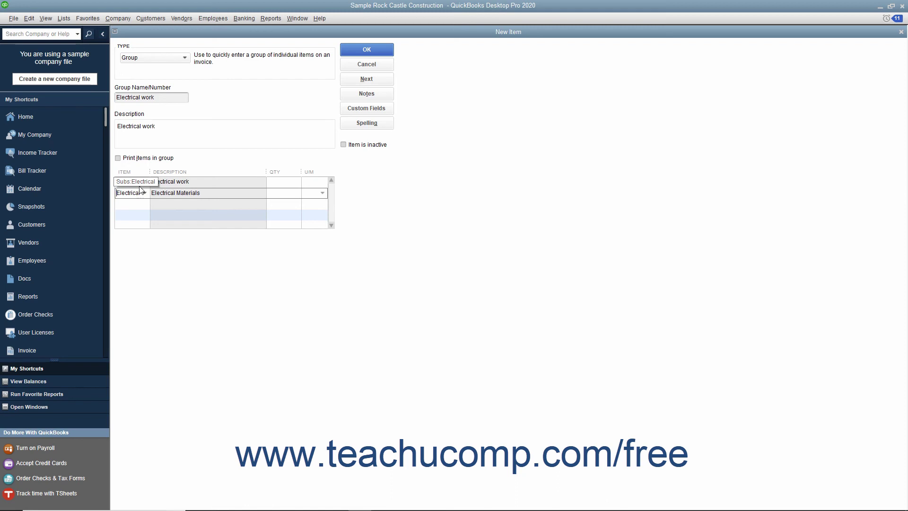
Save the Electrical work group item with OK.
left_click(385, 54)
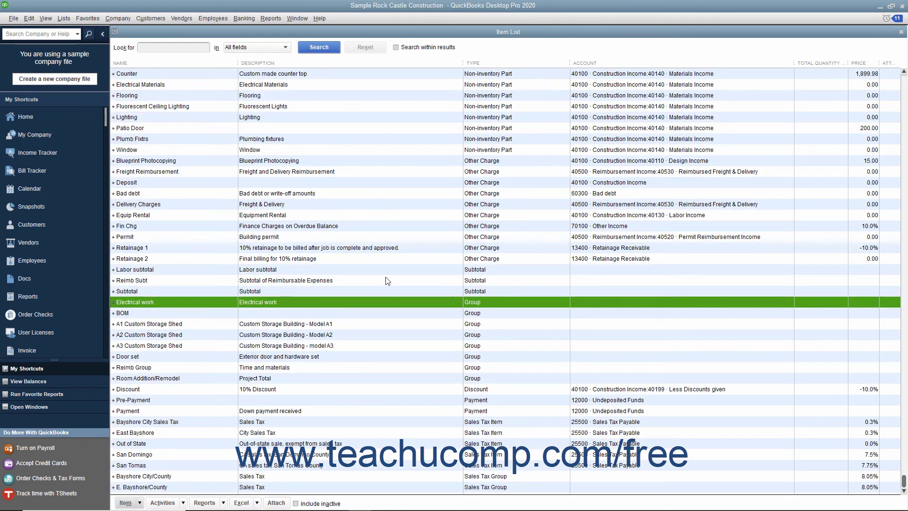